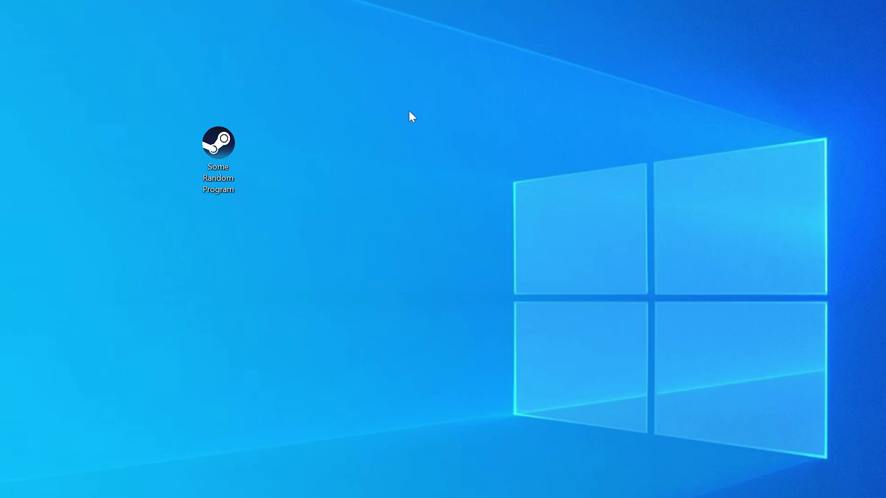
Launch Some Random Program from its desktop shortcut to trigger the missing d3dx9_32.dll error
{"action": "double_click", "coordinate": [232, 147]}
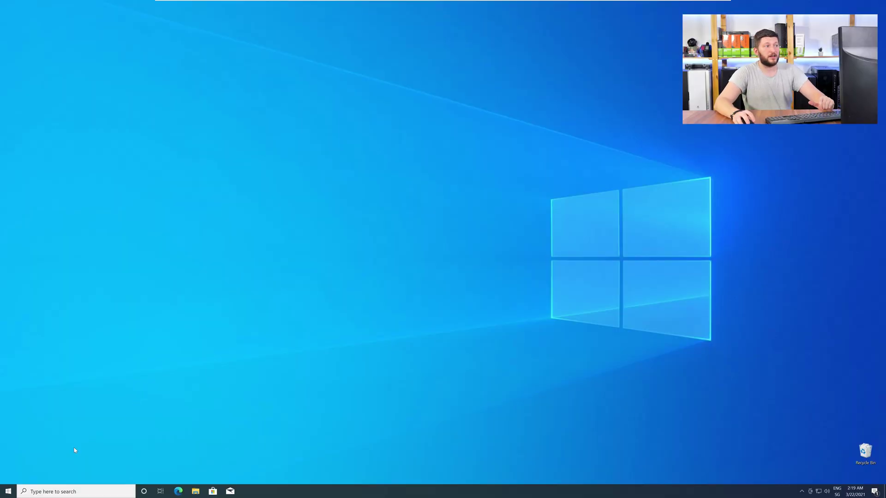
Open System from the Start button's power user menu to check the 64-bit system type
{"action": "right_click", "coordinate": [6, 493]}
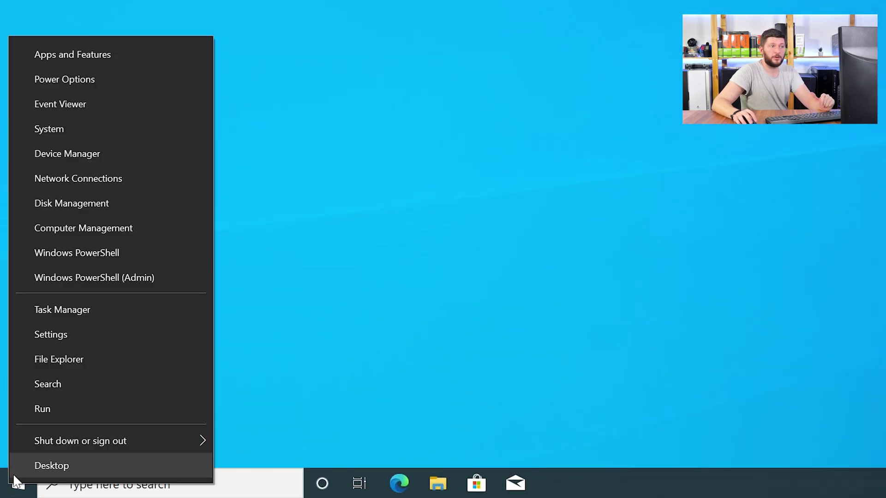
{"action": "left_click", "coordinate": [105, 127]}
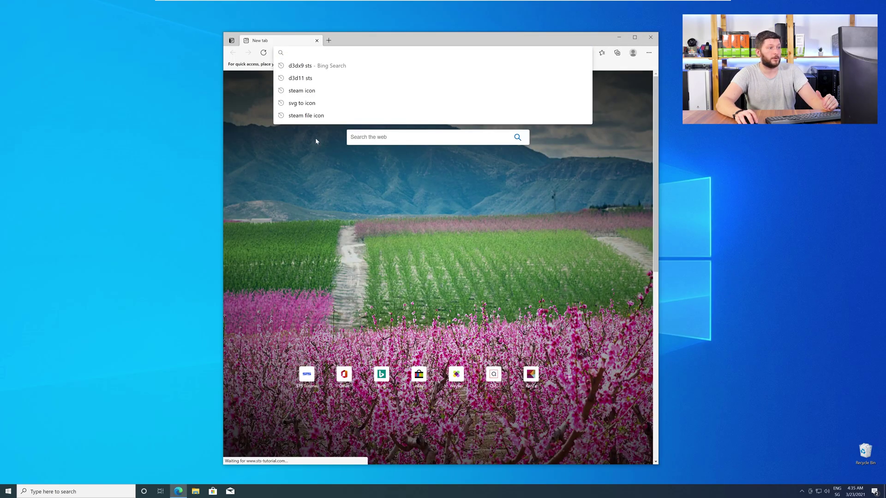
{"action": "scroll", "coordinate": [435, 278], "scroll_direction": "down", "scroll_amount": 5}
{"action": "scroll", "coordinate": [436, 277], "scroll_direction": "down", "scroll_amount": 5}
{"action": "scroll", "coordinate": [436, 277], "scroll_direction": "down", "scroll_amount": 5}
{"action": "scroll", "coordinate": [436, 277], "scroll_direction": "down", "scroll_amount": 4}
{"action": "scroll", "coordinate": [436, 277], "scroll_direction": "down", "scroll_amount": 4}
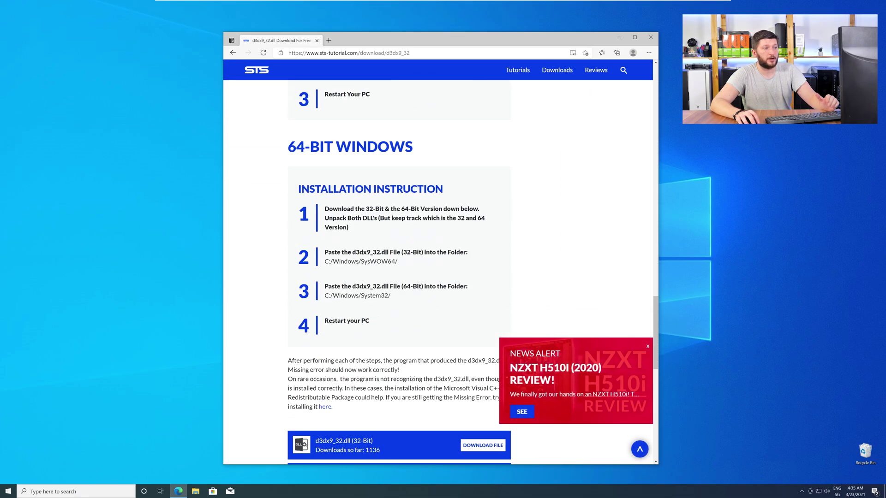
{"action": "scroll", "coordinate": [436, 277], "scroll_direction": "down", "scroll_amount": 2}
{"action": "scroll", "coordinate": [436, 277], "scroll_direction": "down", "scroll_amount": 3}
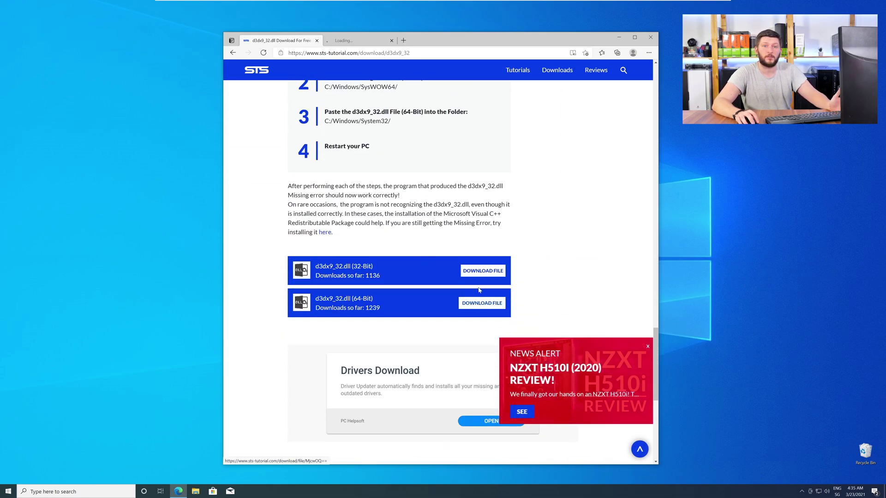
Start the 64-bit d3dx9_32.dll zip download and switch to the 64-bit download tab
{"action": "left_click", "coordinate": [481, 303]}
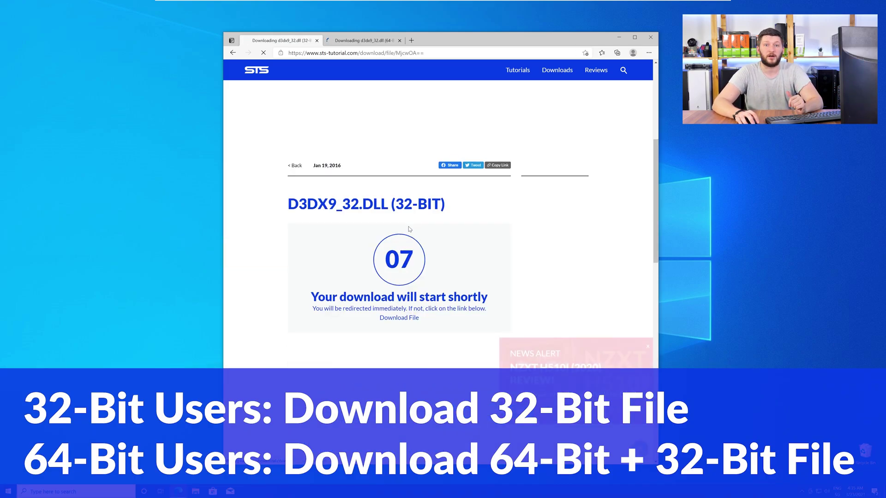
{"action": "scroll", "coordinate": [407, 224], "scroll_direction": "down", "scroll_amount": 1}
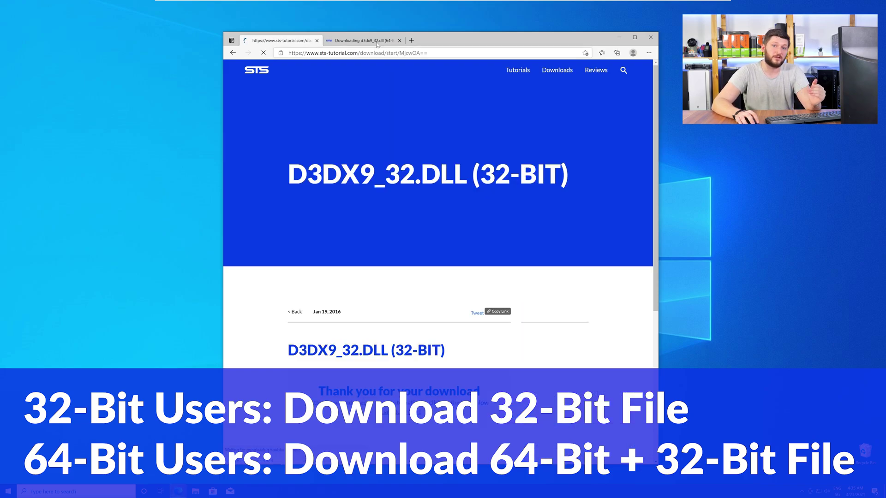
{"action": "left_click", "coordinate": [367, 40]}
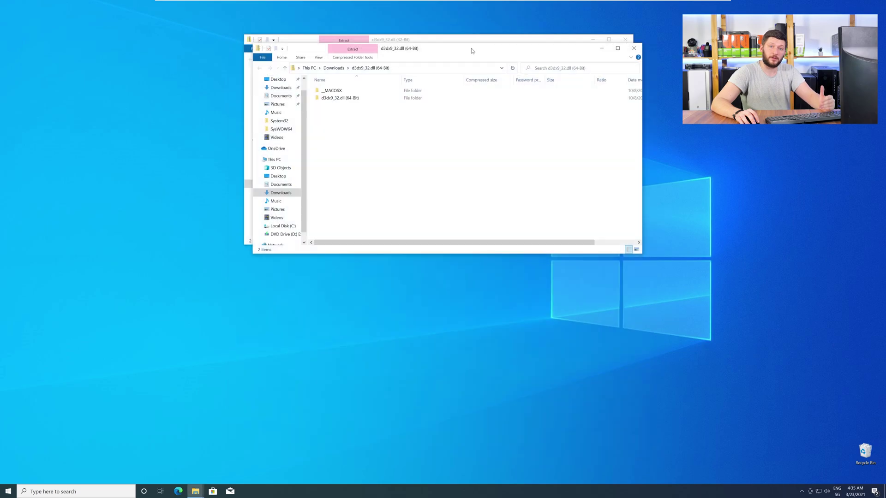
Place the 64-Bit archive window lower left and the 32-Bit one lower right, opening the 32-Bit d3dx9_32.dll folder
{"action": "left_click_drag", "start_coordinate": [471, 50], "coordinate": [218, 283]}
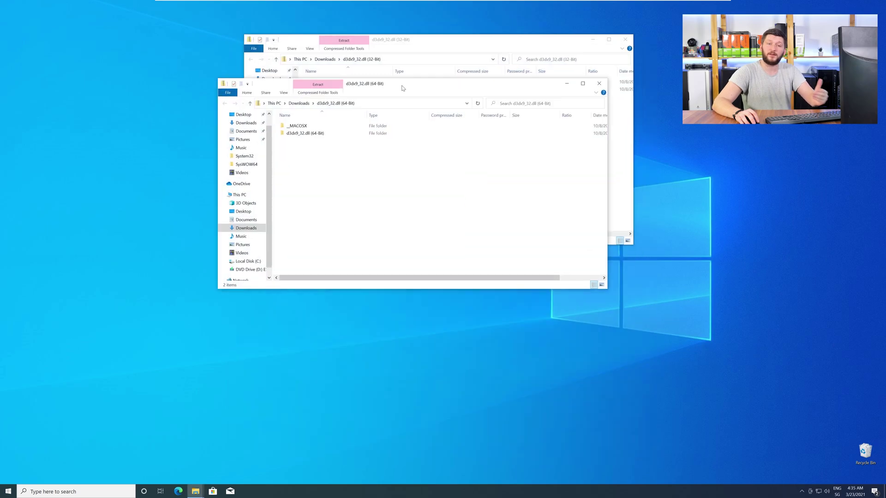
{"action": "left_click_drag", "start_coordinate": [379, 44], "coordinate": [571, 276]}
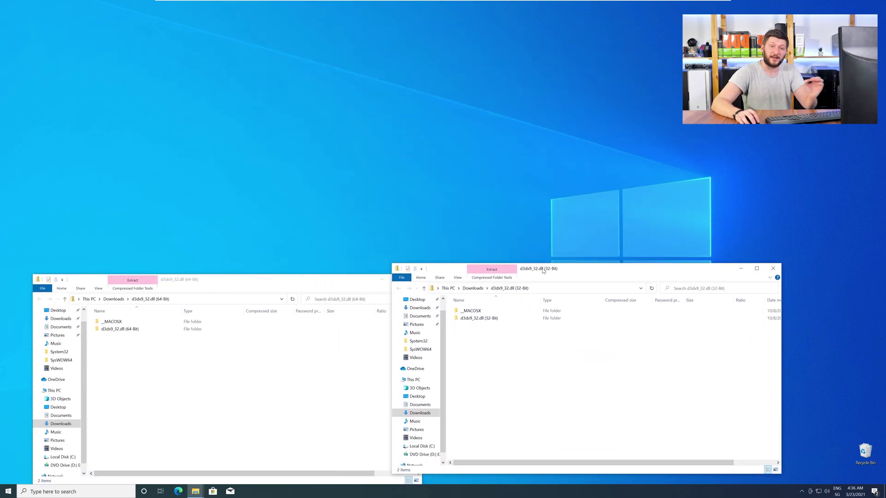
{"action": "double_click", "coordinate": [511, 324]}
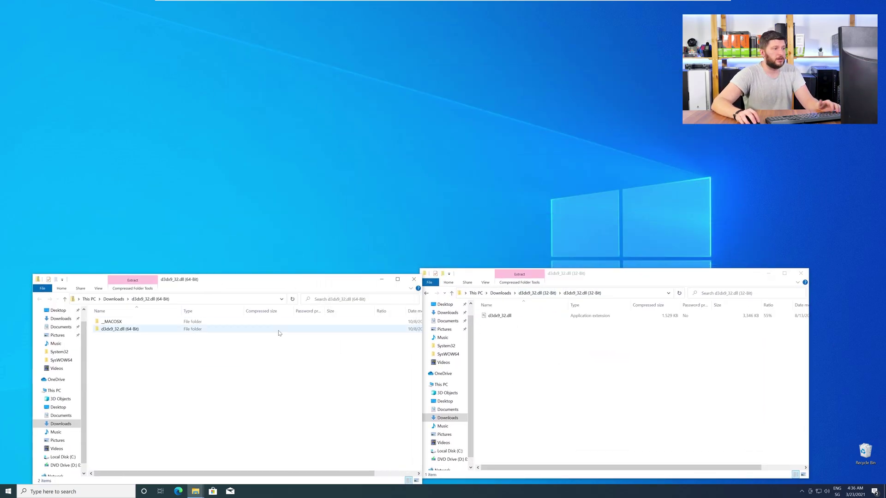
Open a centred File Explorer window on C:\Windows and drag the 64-bit d3dx9_32.dll onto System32
{"action": "key", "text": "super+e"}
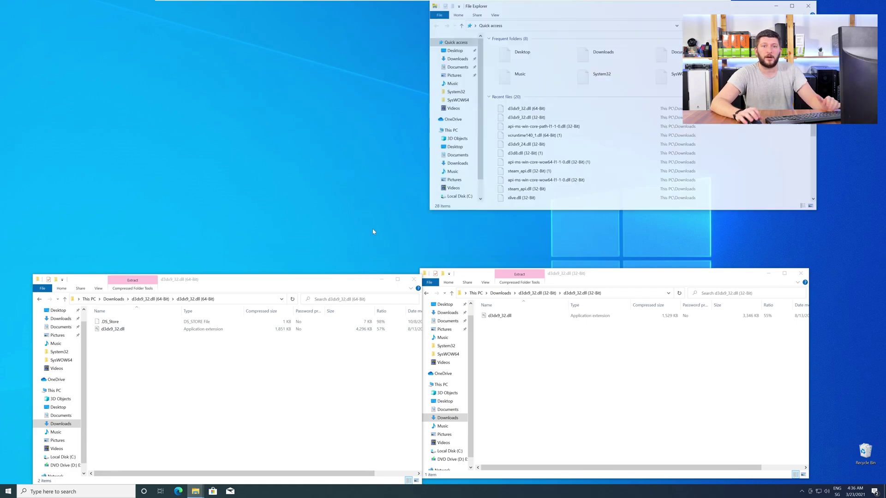
{"action": "left_click_drag", "start_coordinate": [593, 13], "coordinate": [428, 61]}
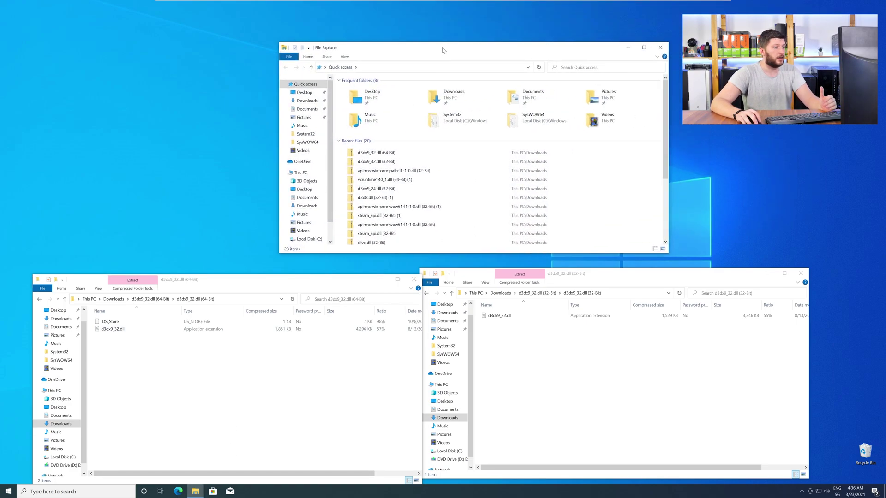
{"action": "left_click", "coordinate": [286, 182]}
{"action": "double_click", "coordinate": [367, 173]}
{"action": "double_click", "coordinate": [365, 131]}
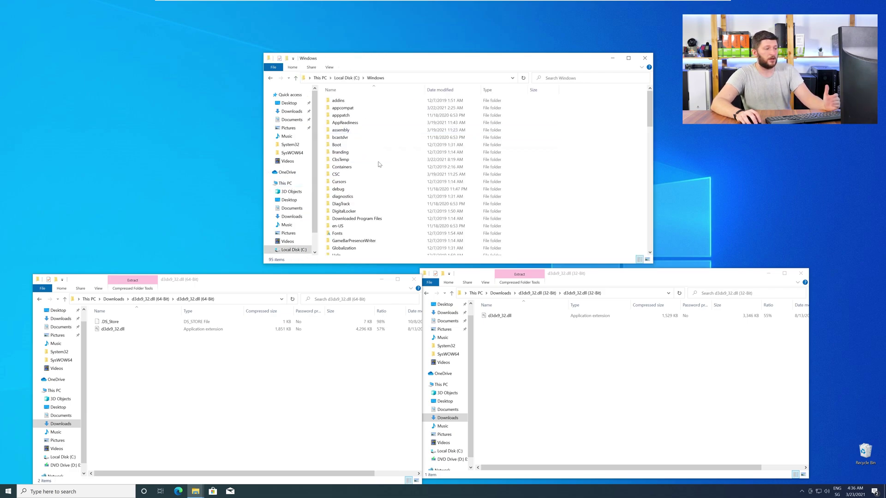
{"action": "scroll", "coordinate": [379, 166], "scroll_direction": "down", "scroll_amount": 5}
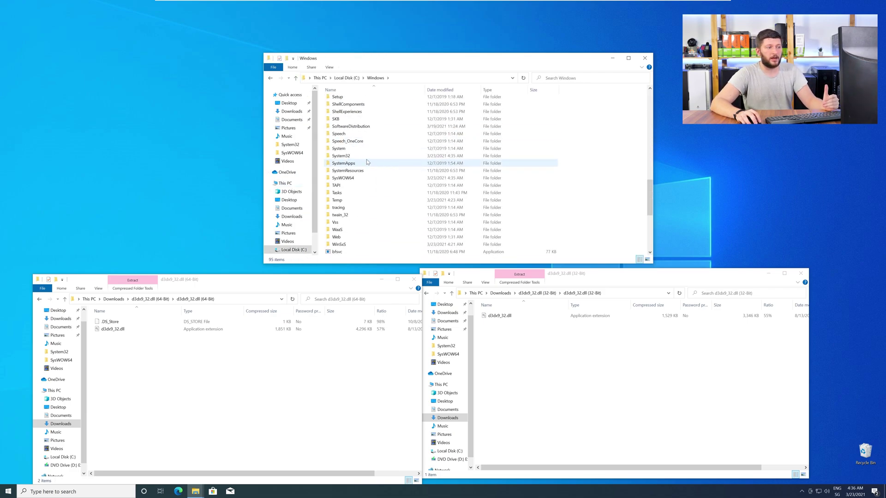
{"action": "left_click", "coordinate": [343, 178]}
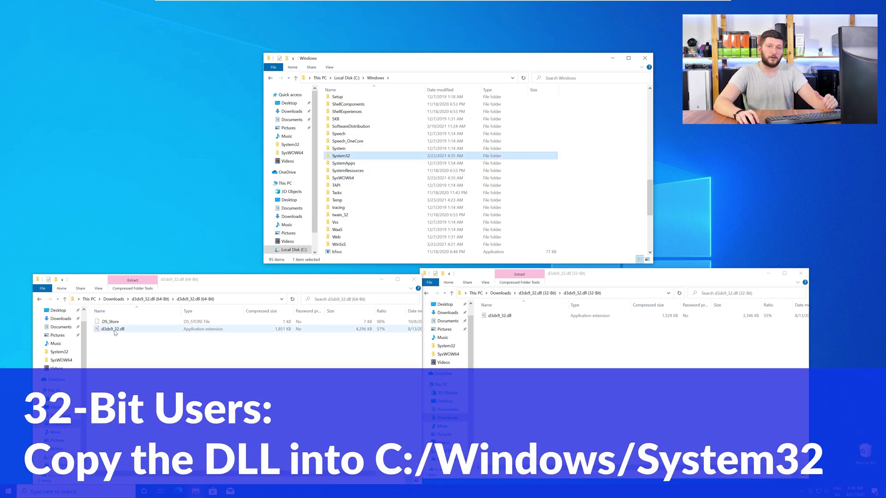
{"action": "left_click_drag", "start_coordinate": [115, 332], "coordinate": [335, 157]}
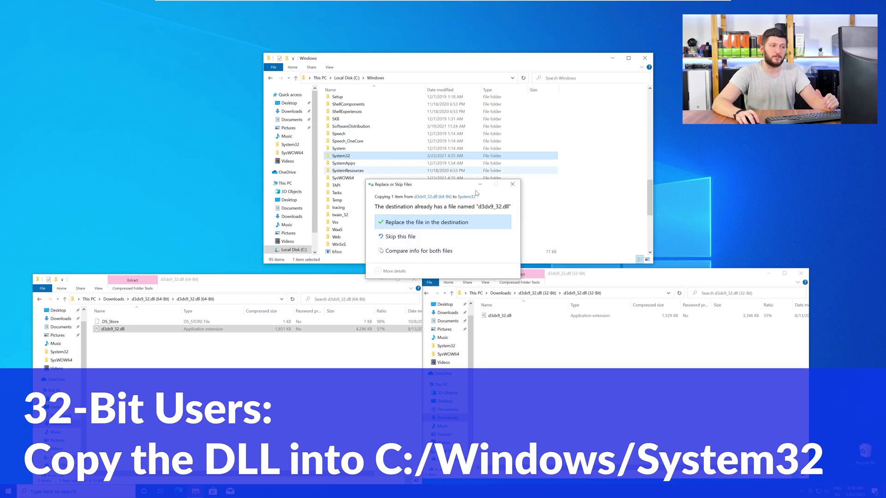
Replace d3dx9_32.dll in System32 and SysWOW64, then close the Windows and 32-Bit archive windows
{"action": "left_click", "coordinate": [437, 209]}
{"action": "left_click", "coordinate": [424, 225]}
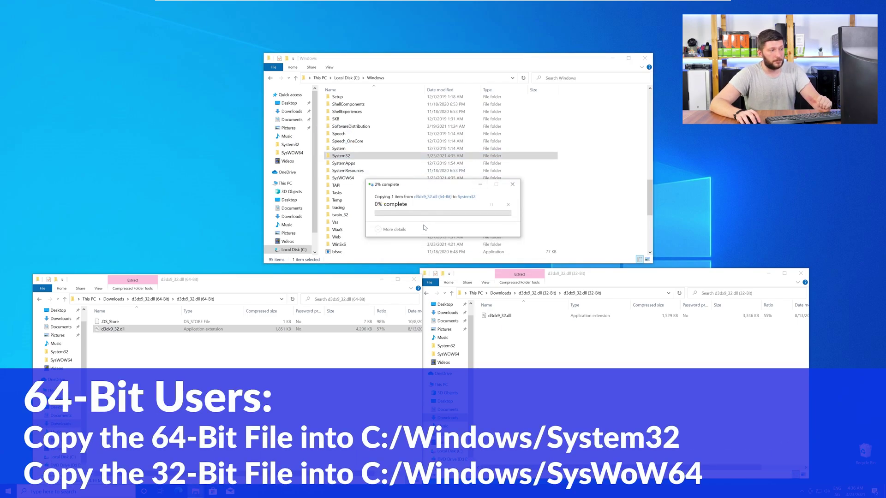
{"action": "left_click_drag", "start_coordinate": [413, 223], "coordinate": [342, 178]}
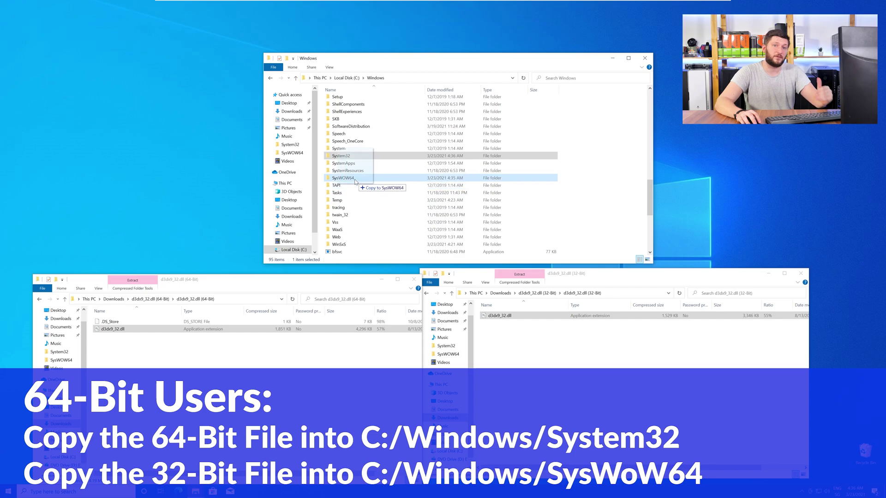
{"action": "left_click", "coordinate": [421, 225]}
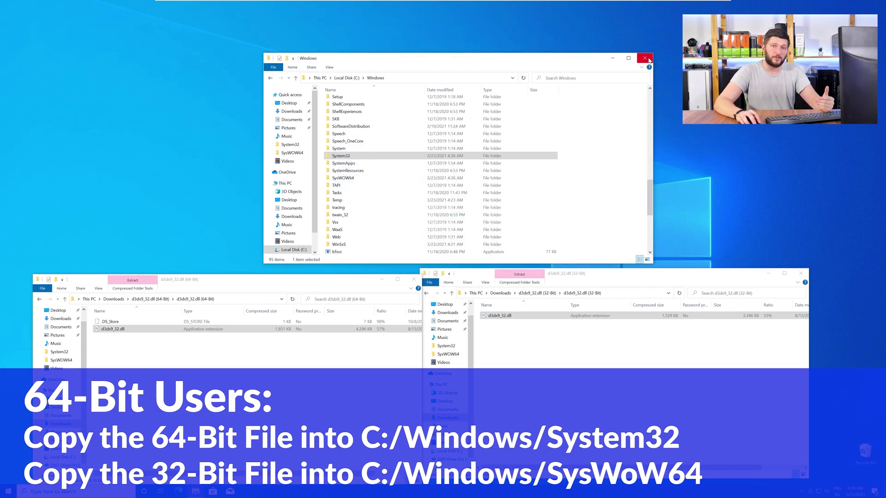
{"action": "left_click", "coordinate": [648, 58]}
{"action": "left_click", "coordinate": [796, 274]}
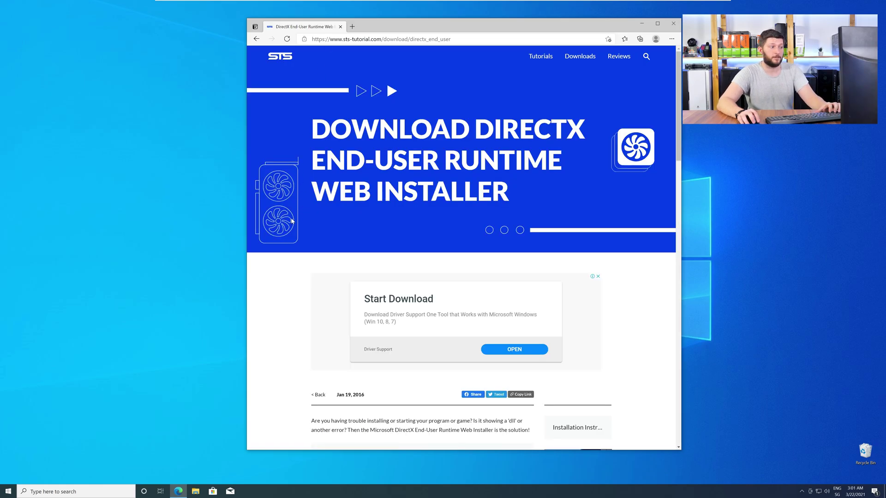
{"action": "scroll", "coordinate": [292, 221], "scroll_direction": "down", "scroll_amount": 6}
Download dxwebsetup.exe and run it from the download bar
{"action": "left_click", "coordinate": [496, 215]}
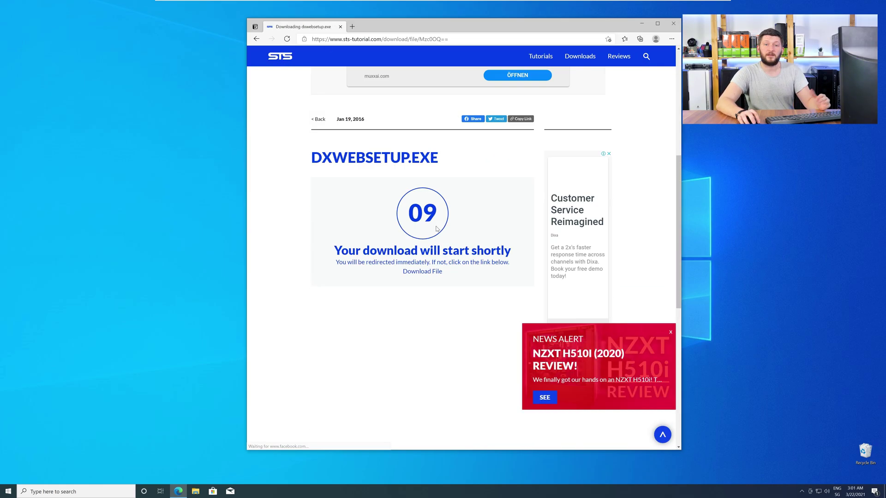
{"action": "left_click", "coordinate": [421, 245]}
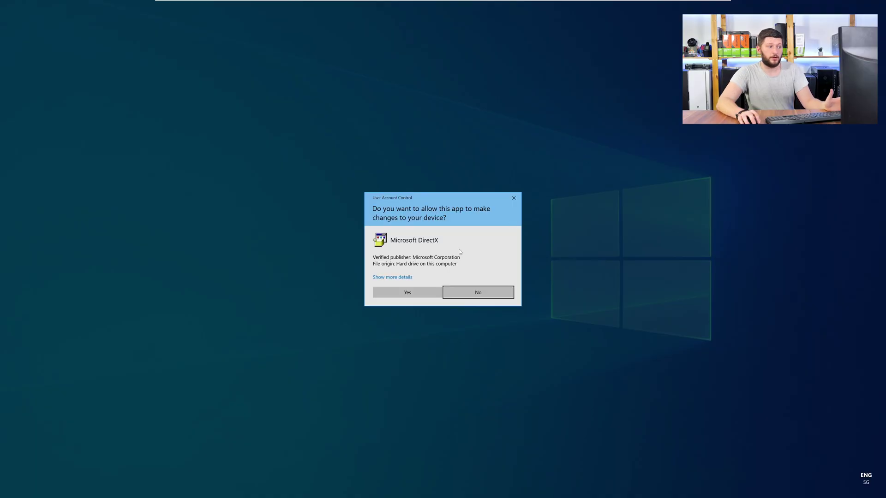
{"action": "left_click", "coordinate": [404, 292]}
Allow the UAC prompt, accept the license and decline the Bing Bar offer
{"action": "left_click", "coordinate": [670, 25]}
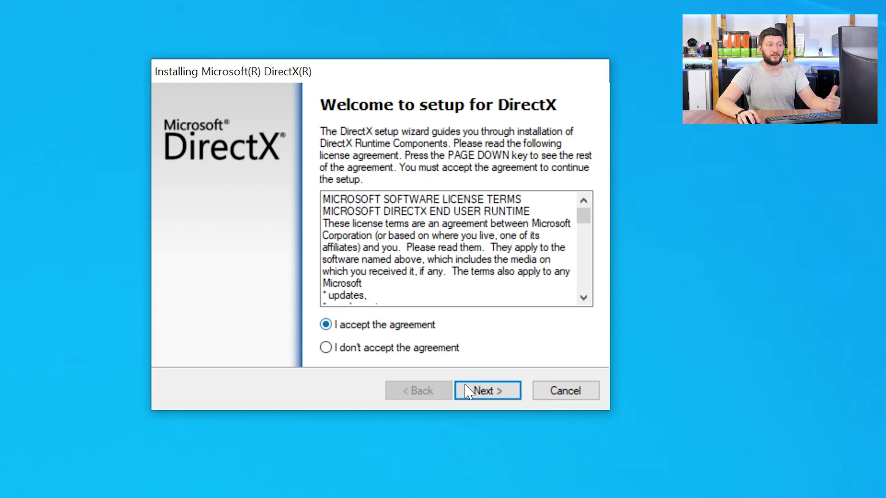
{"action": "left_click", "coordinate": [478, 392]}
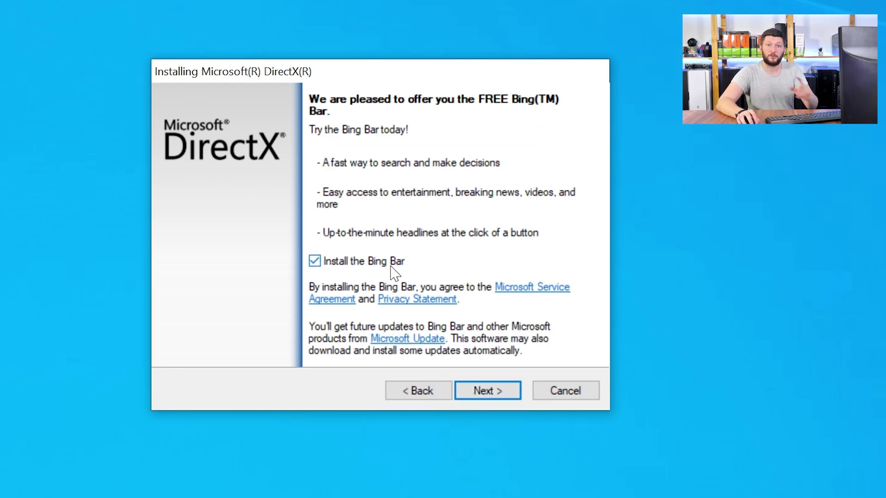
{"action": "left_click", "coordinate": [486, 390]}
{"action": "left_click", "coordinate": [487, 391]}
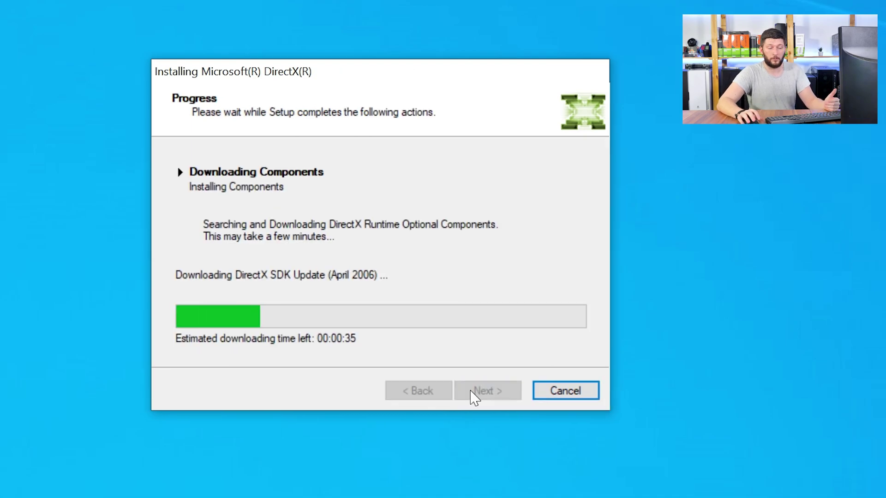